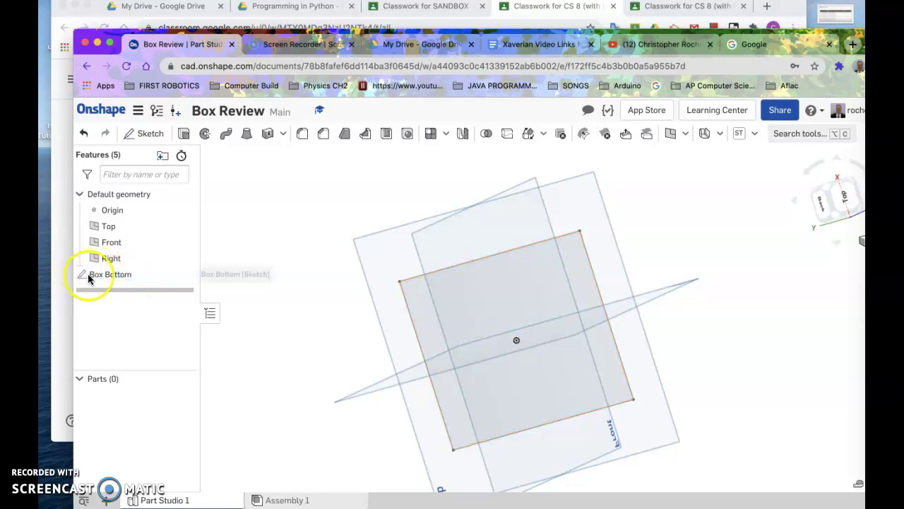
Open the Box Bottom sketch, view it normal to the Top plane, inspect its dimensions, and close the sketch
double_click(113, 274)
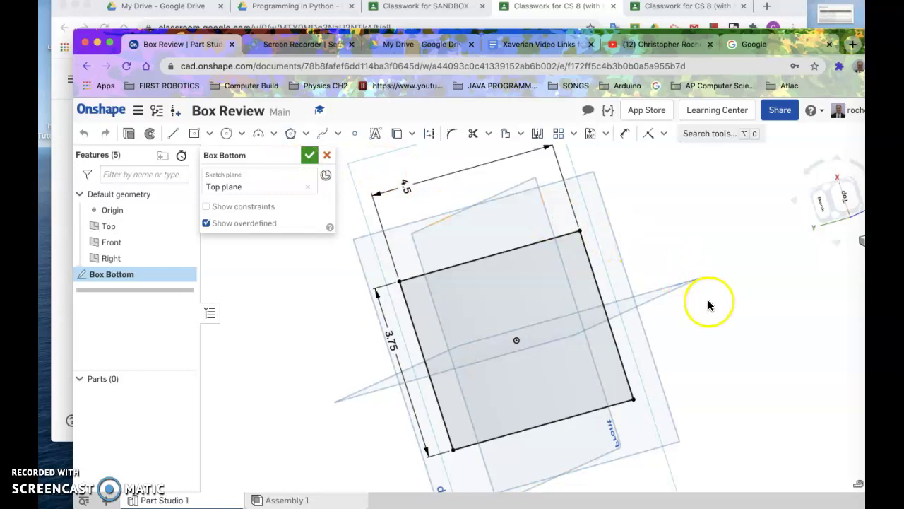
right_click(724, 319)
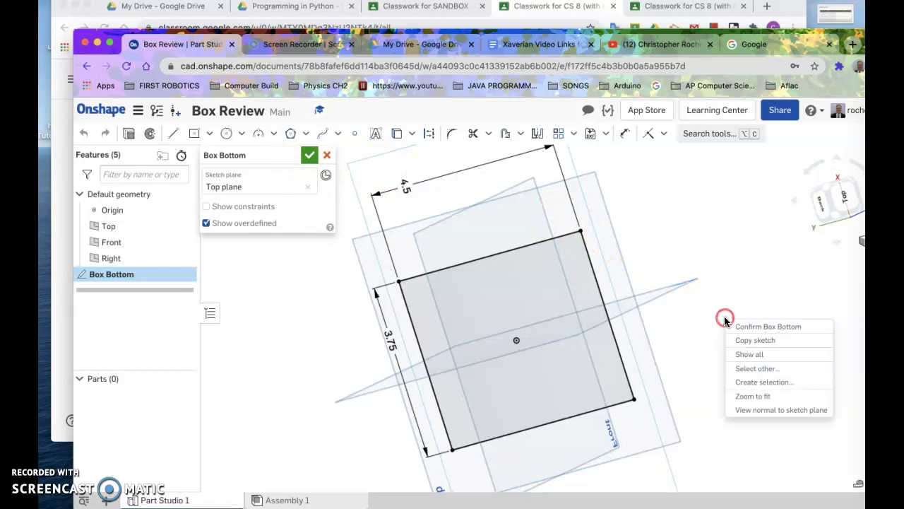
left_click(737, 413)
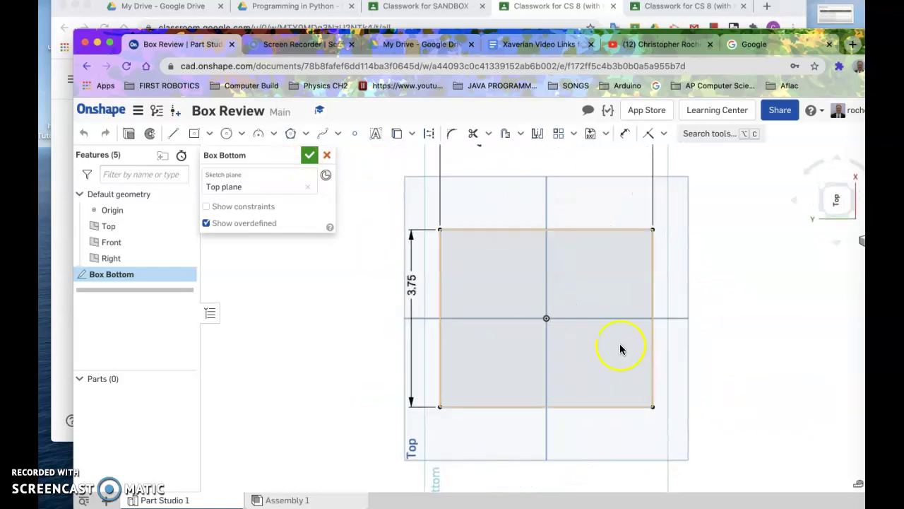
left_click(853, 164)
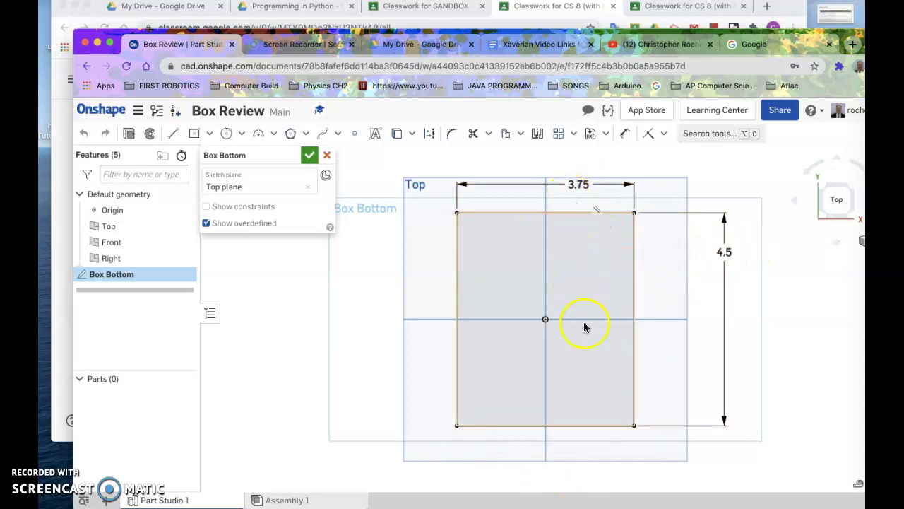
scroll(584, 327, "down", 2)
right_click_drag(598, 335, 609, 323)
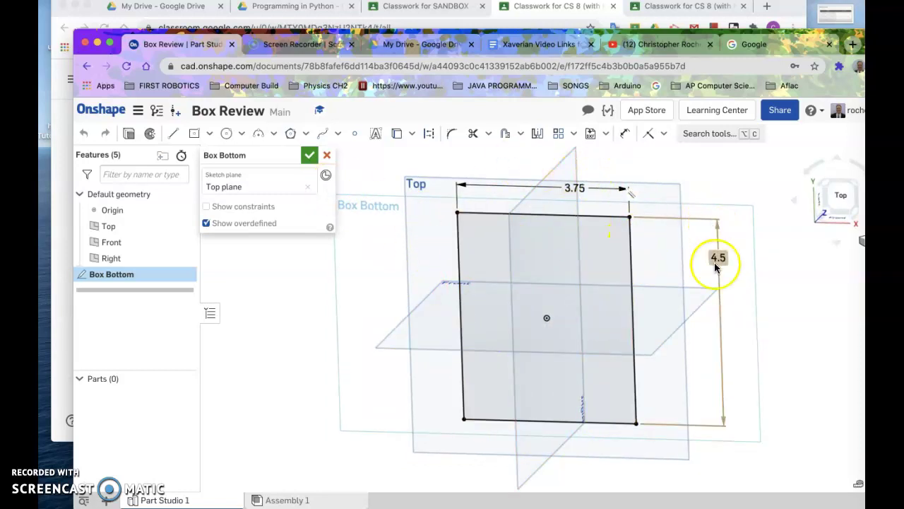
left_click(307, 157)
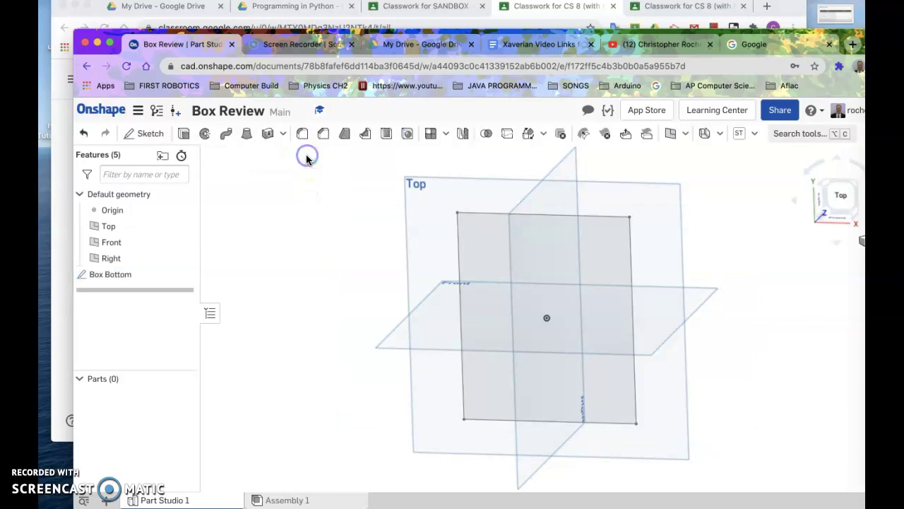
mouse_move(343, 254)
right_mouse_down()
mouse_move(353, 244)
mouse_move(336, 231)
mouse_move(346, 219)
right_mouse_up()
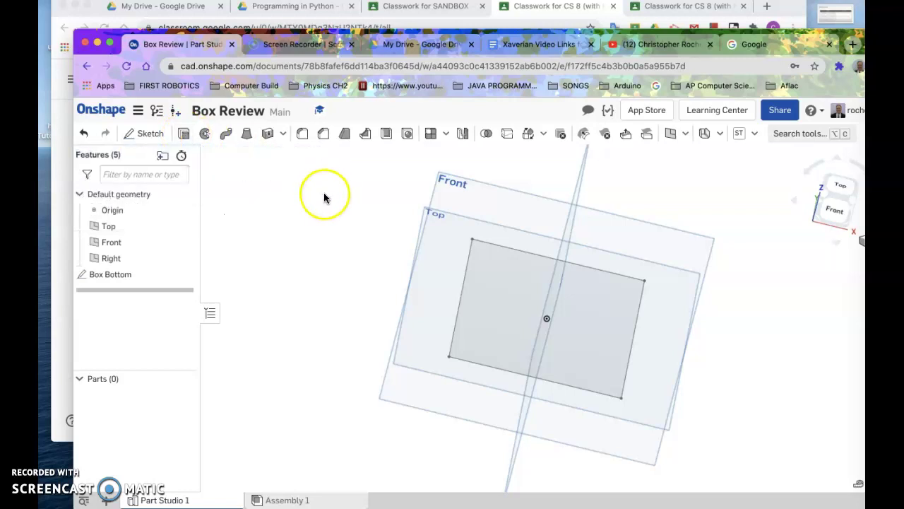
left_click(183, 134)
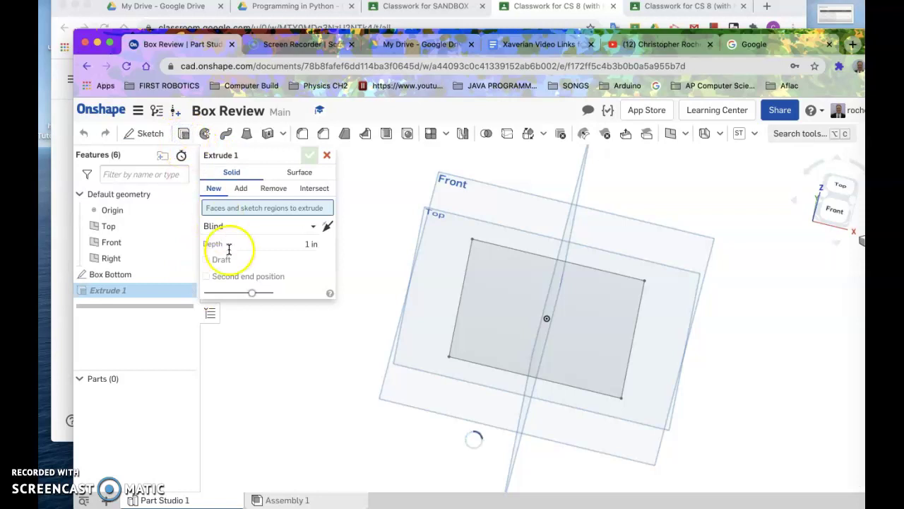
left_click(228, 177)
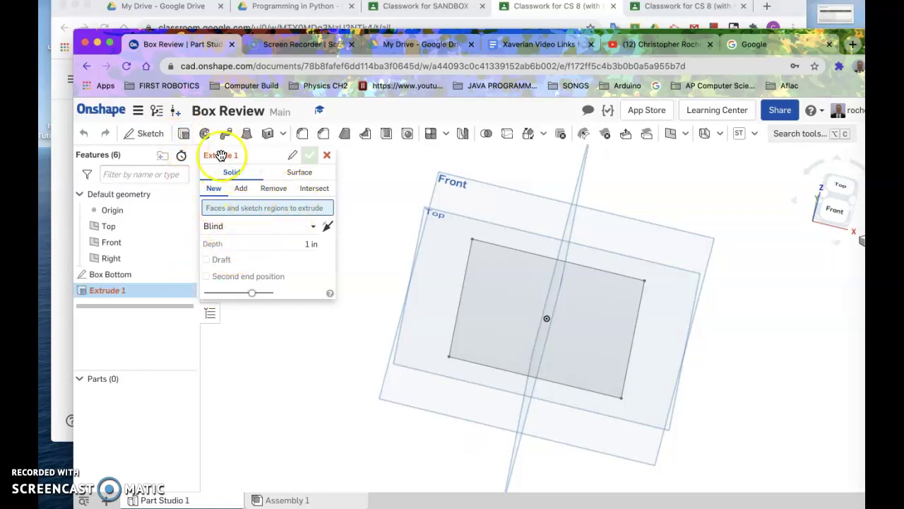
mouse_move(228, 153)
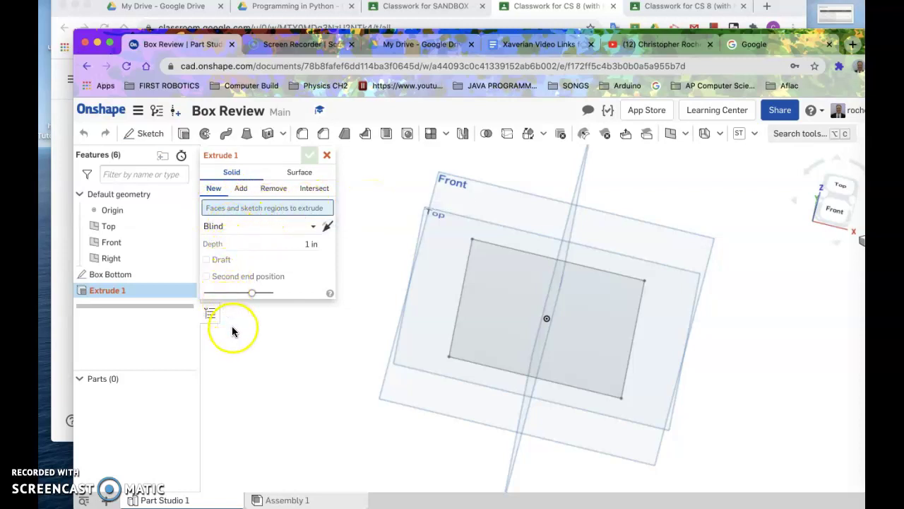
left_click(270, 209)
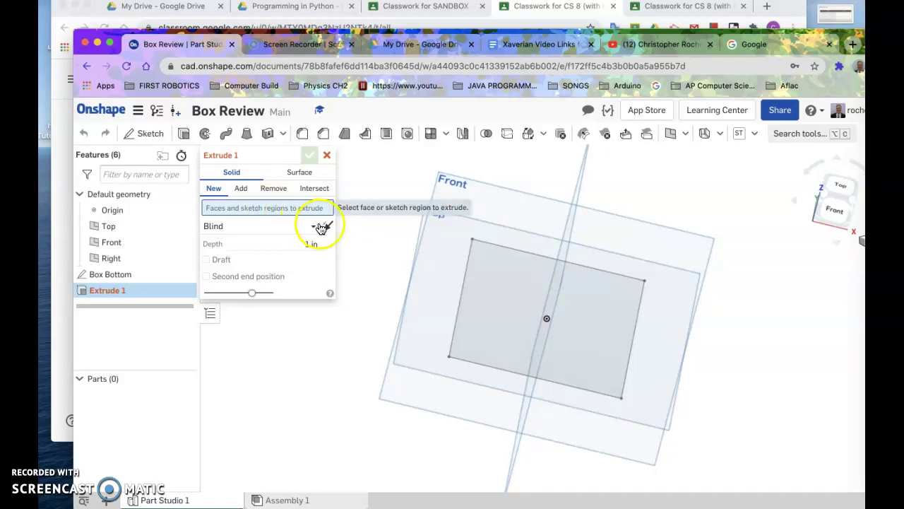
left_click(488, 269)
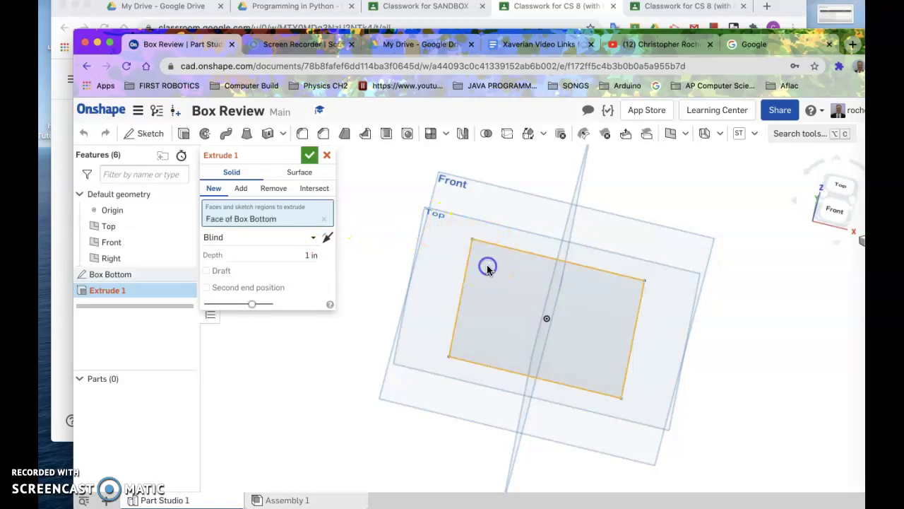
left_click(301, 238)
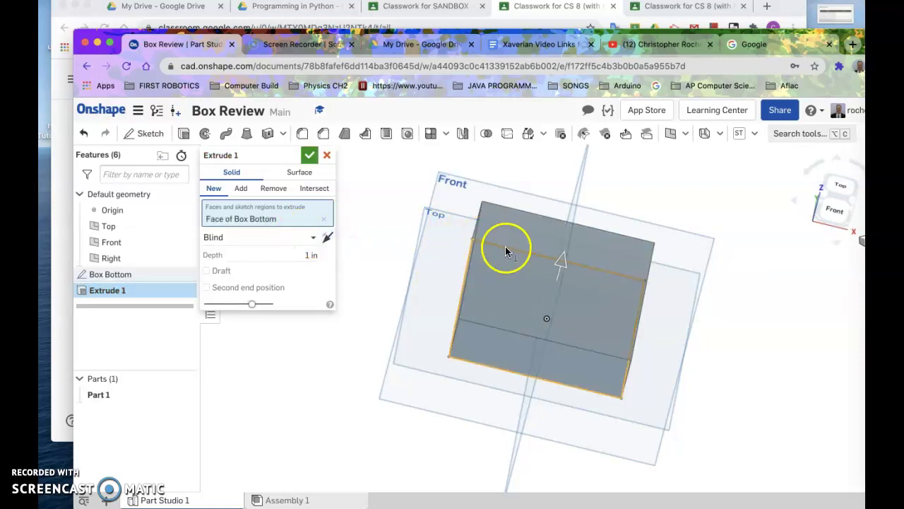
left_click_drag(575, 262, 572, 221)
mouse_move(741, 344)
right_mouse_down()
mouse_move(749, 320)
mouse_move(745, 339)
right_mouse_up()
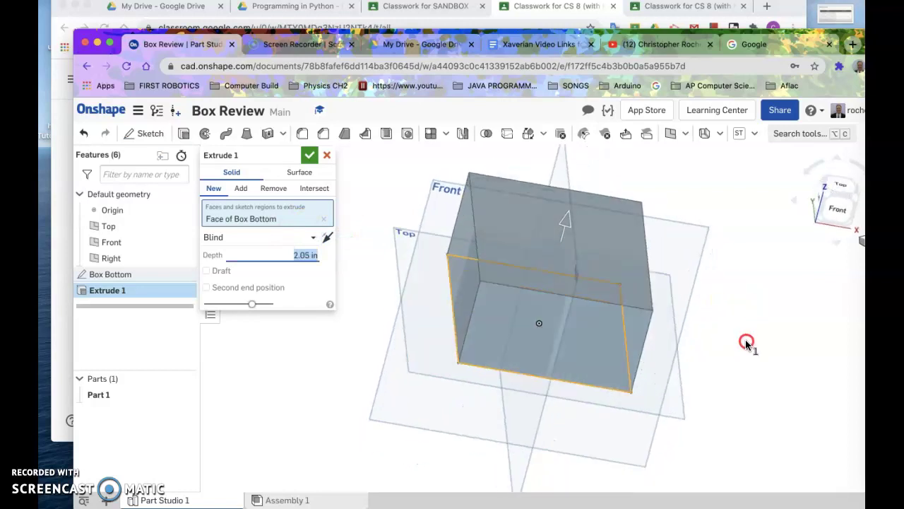
left_click(404, 308)
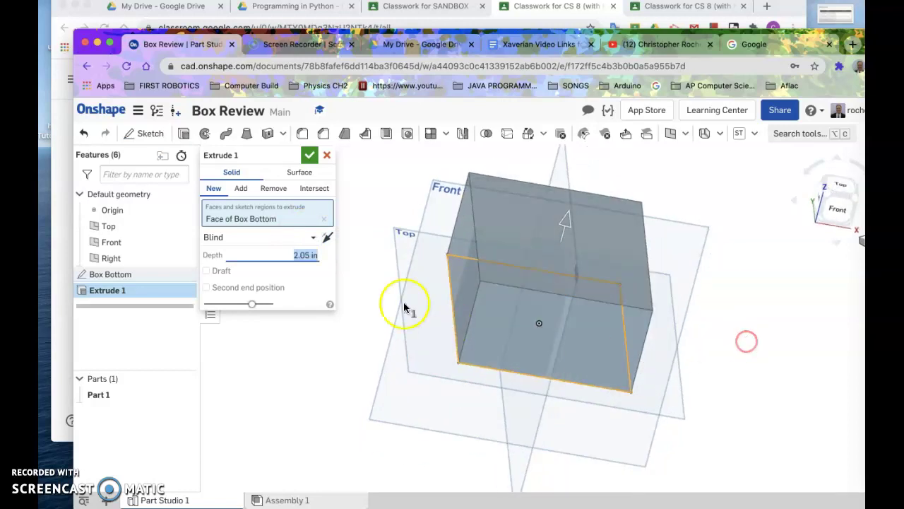
left_click(327, 155)
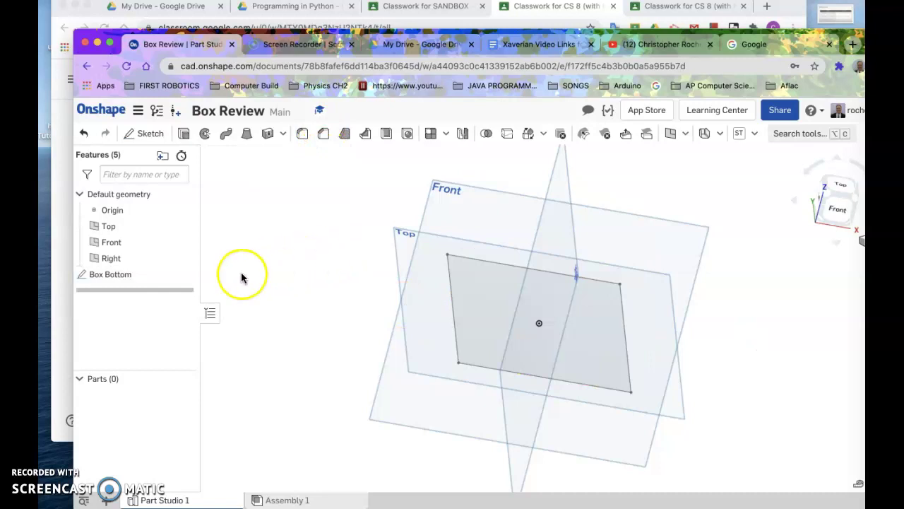
Extrude the whole Box Bottom sketch as a new solid with end type Blind and a depth of 3.5 in
left_click(100, 279)
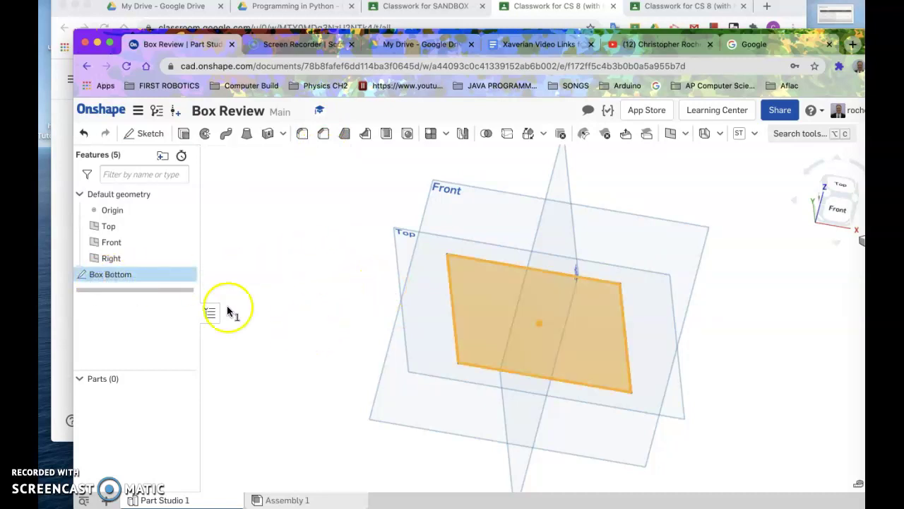
left_click(183, 134)
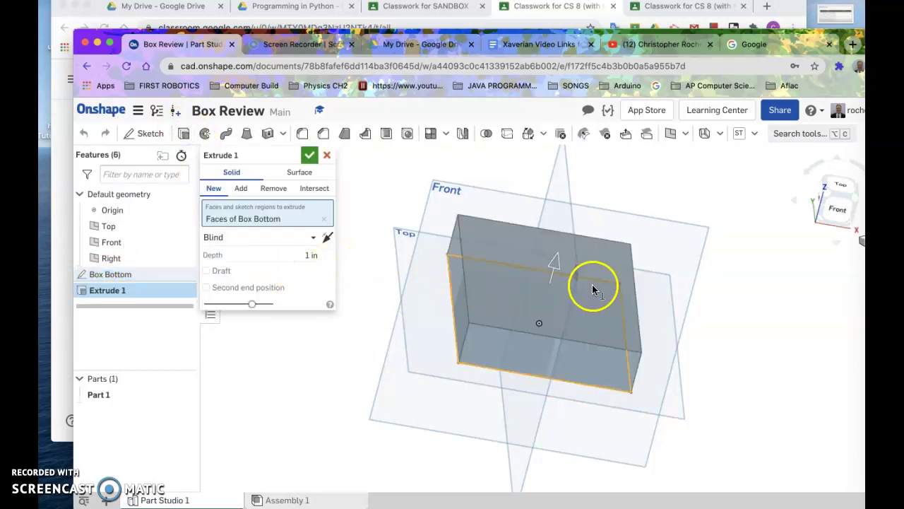
left_click_drag(555, 269, 565, 215)
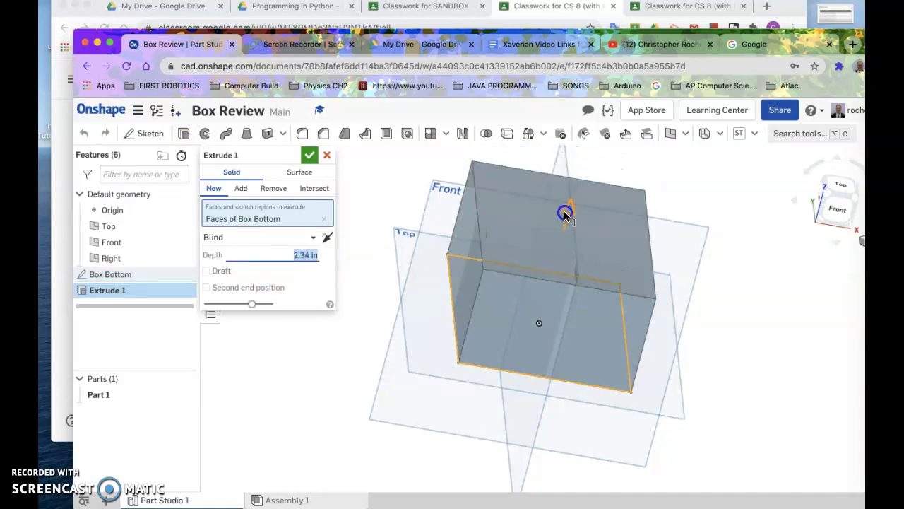
right_click_drag(333, 408, 369, 408)
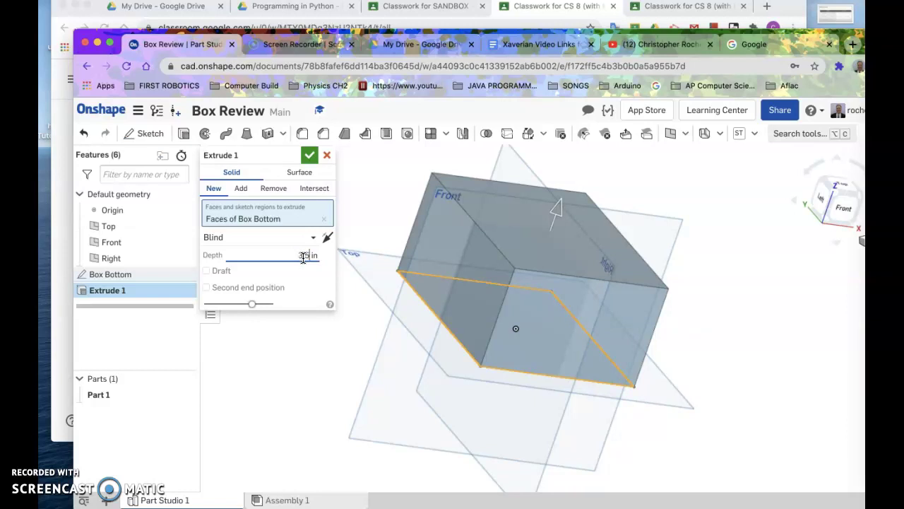
key("Return")
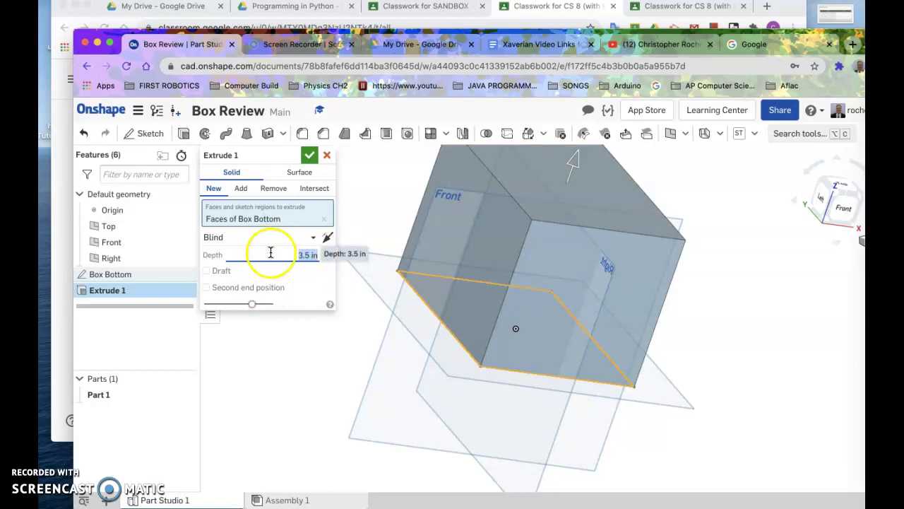
left_click(314, 241)
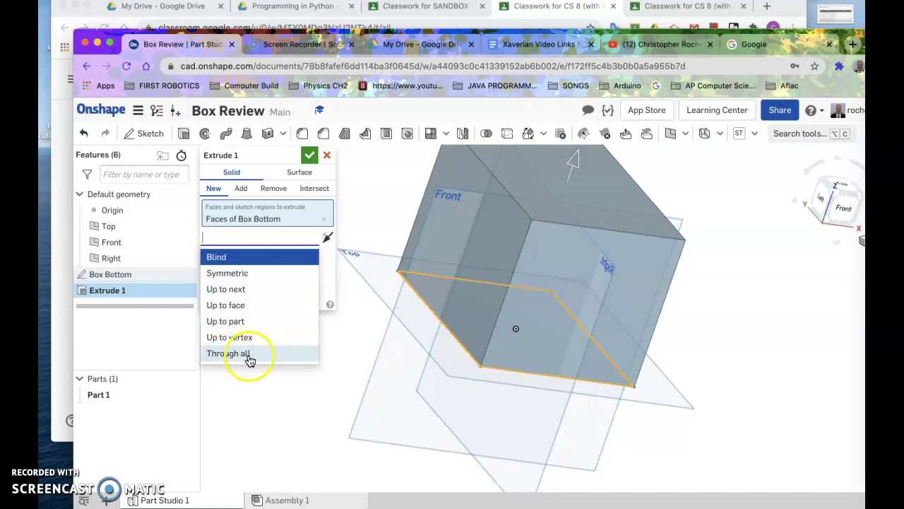
left_click(217, 259)
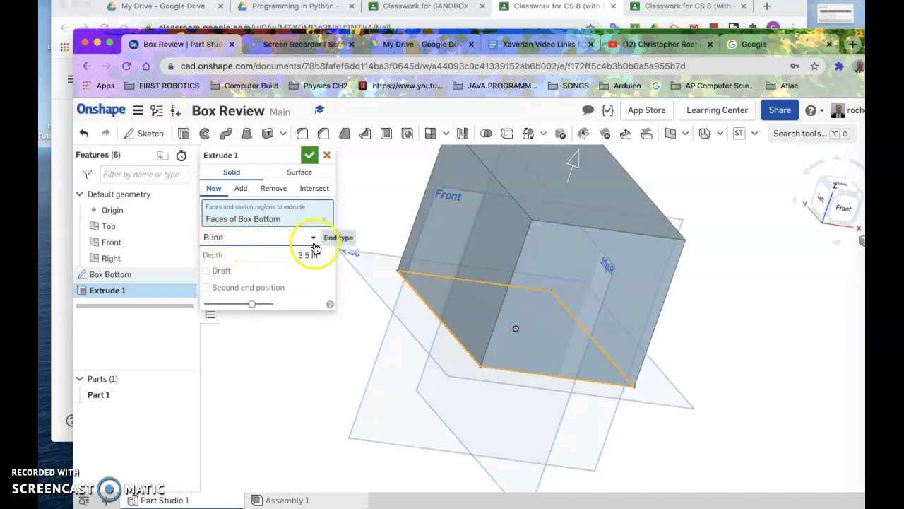
Reverse the extrusion direction so the box extends below the Top plane
right_click_drag(363, 385, 381, 373)
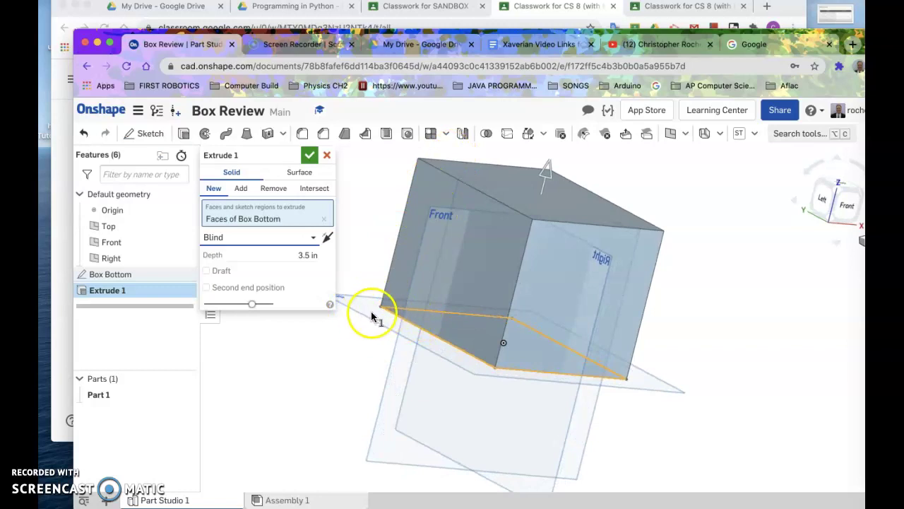
left_click(327, 238)
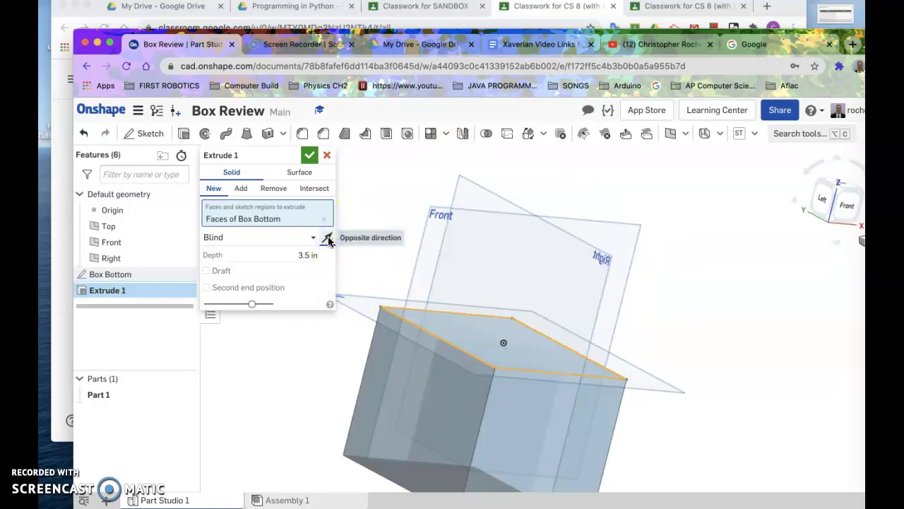
mouse_move(688, 349)
right_mouse_down()
mouse_move(693, 334)
mouse_move(682, 349)
right_mouse_up()
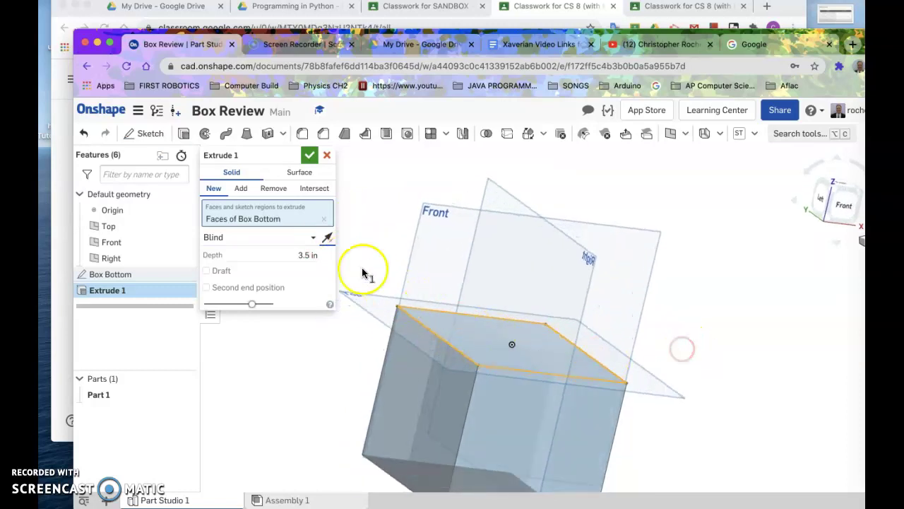
Try a Blind second end position of 1 in on the extrusion, and remove it again
left_click(207, 289)
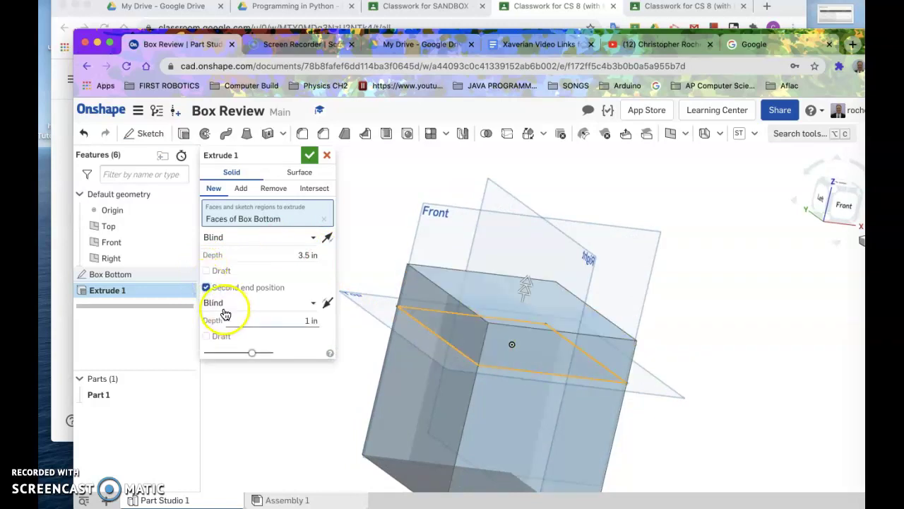
right_click_drag(355, 410, 373, 410)
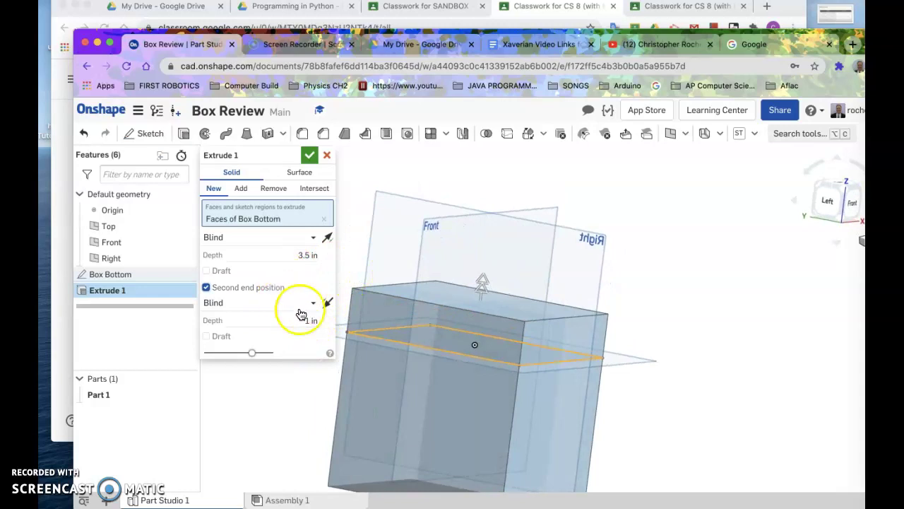
left_click(207, 288)
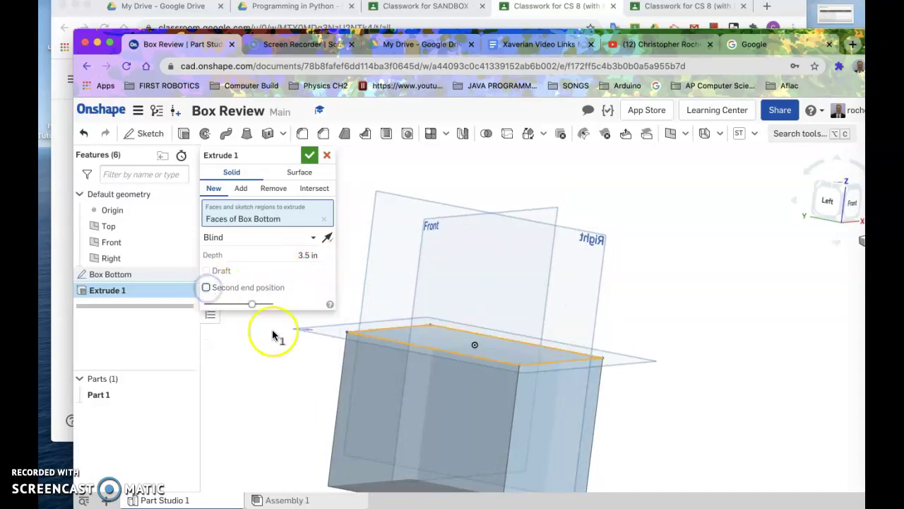
Flip the extrusion to above the Top plane, and flip it back below the plane
right_click_drag(626, 383, 656, 266)
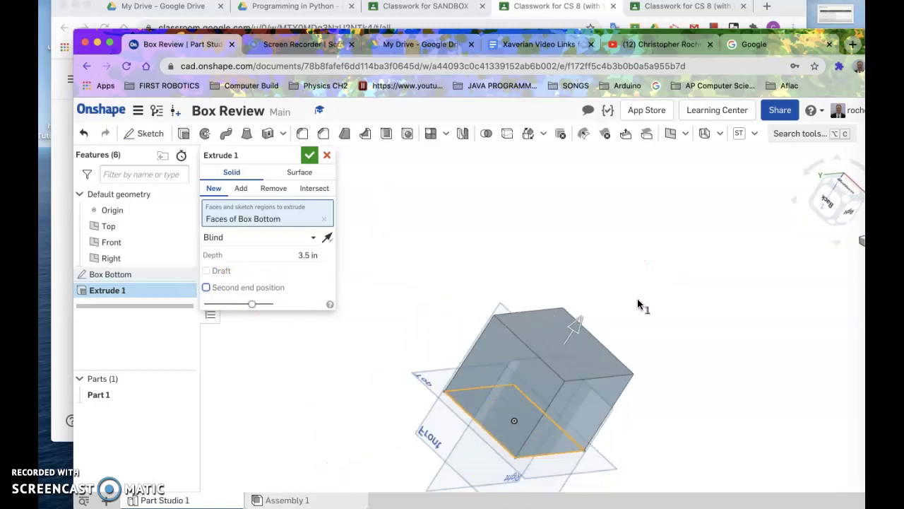
scroll(638, 305, "up", 3)
right_click_drag(638, 304, 693, 232)
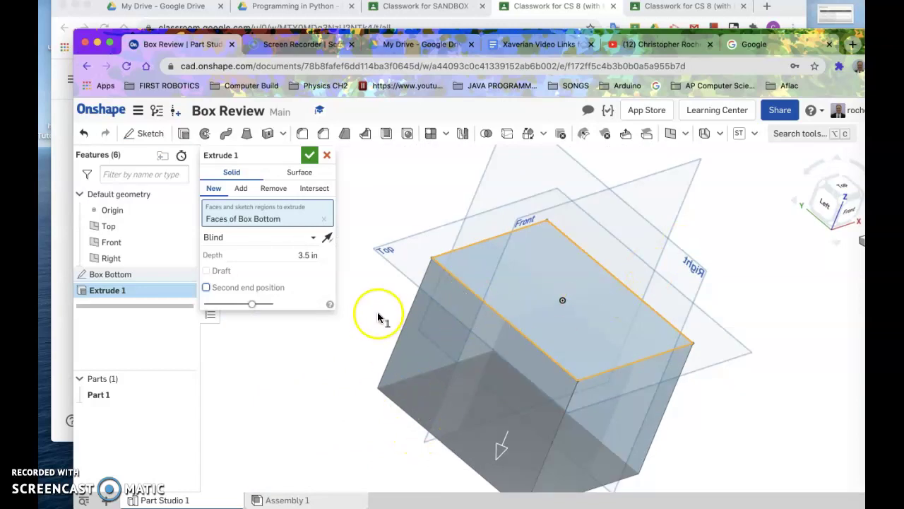
left_click(325, 241)
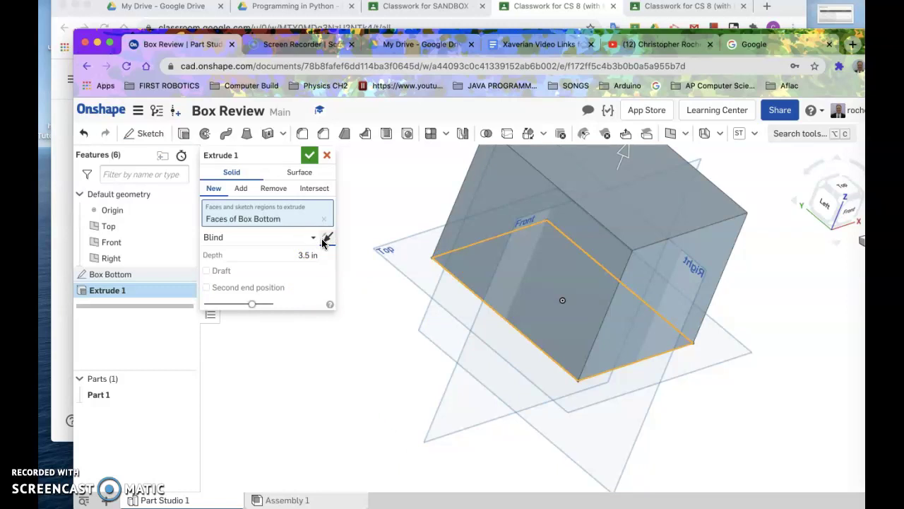
left_click(322, 241)
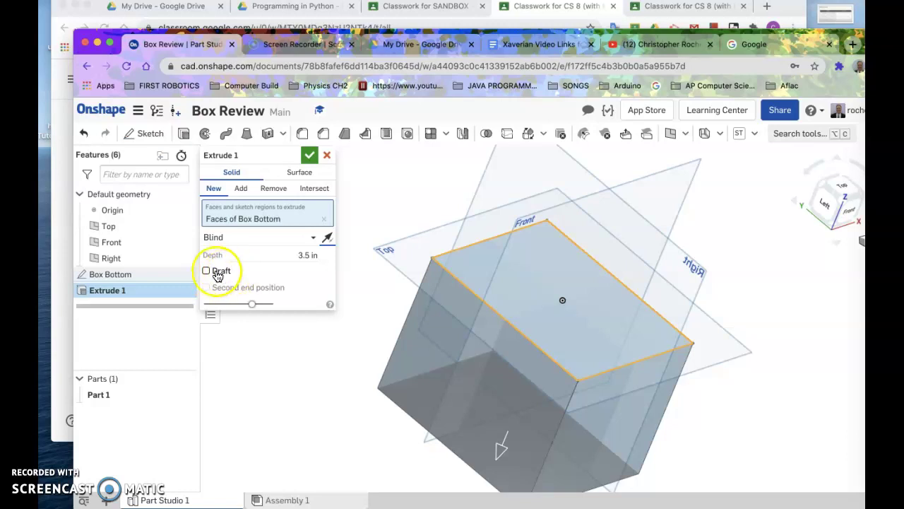
Add a Blind second end position to the extrusion and set the first depth to 1.75 in, working out 3.5 ÷ 2 in the Calculator app
left_click(206, 288)
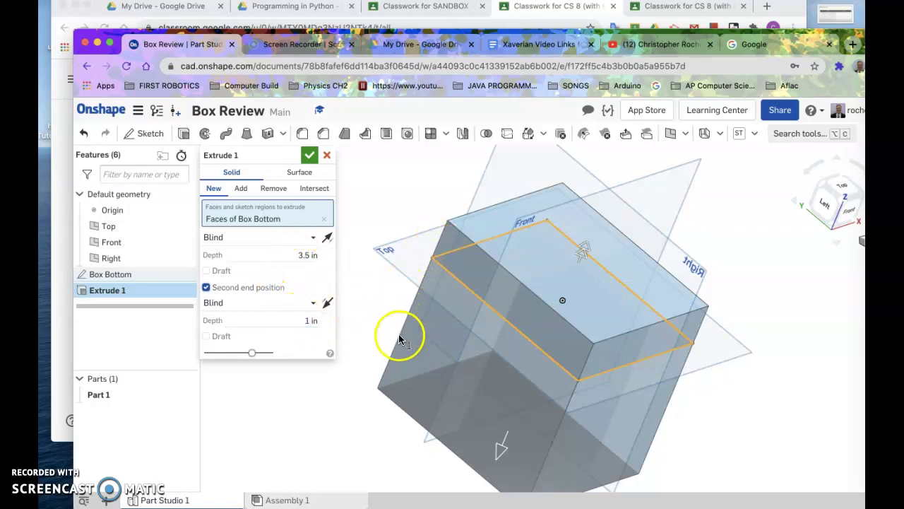
left_click(296, 255)
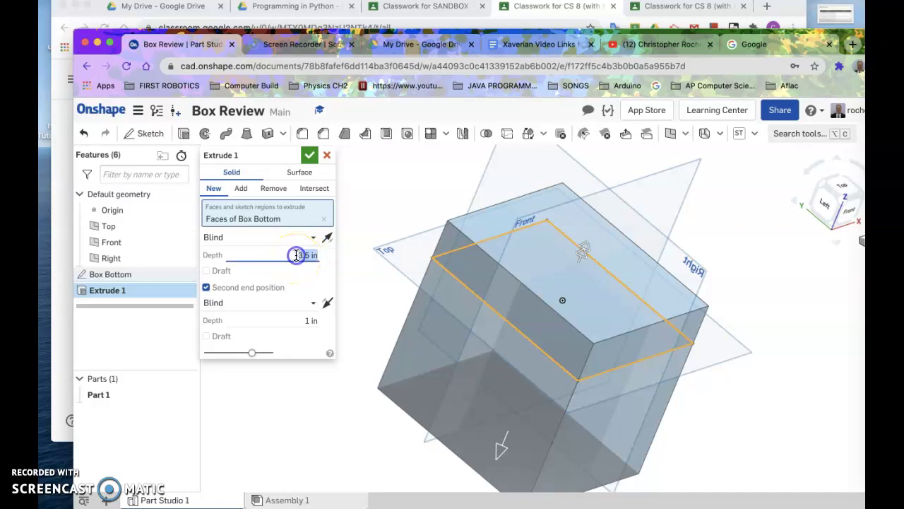
left_click(793, 228)
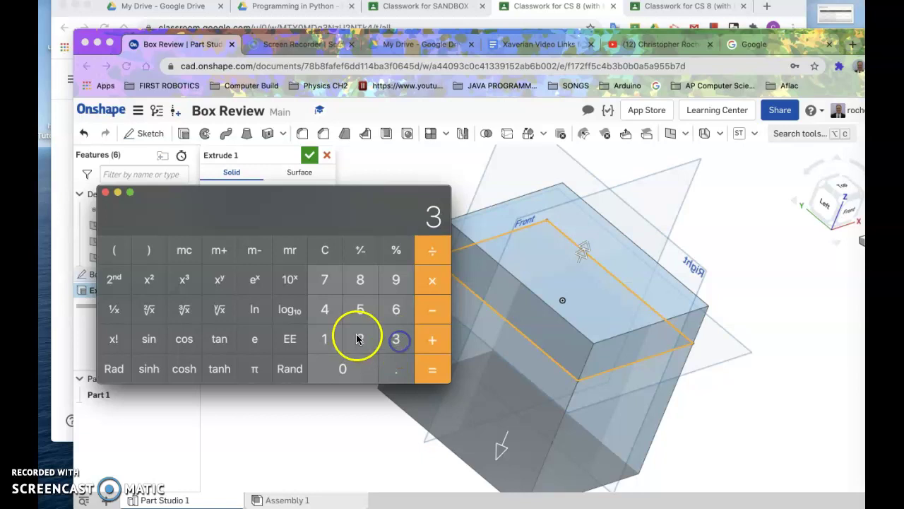
left_click(363, 316)
left_click(438, 252)
left_click(360, 340)
left_click(434, 371)
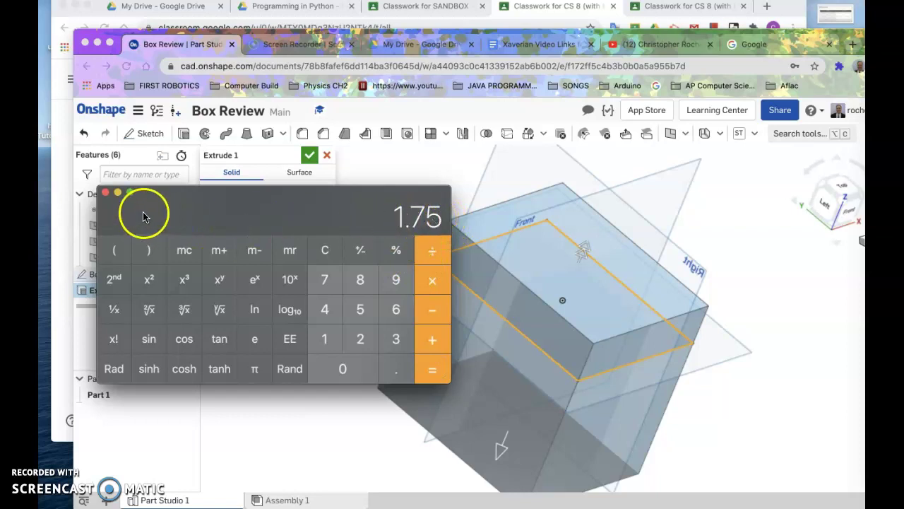
left_click(105, 194)
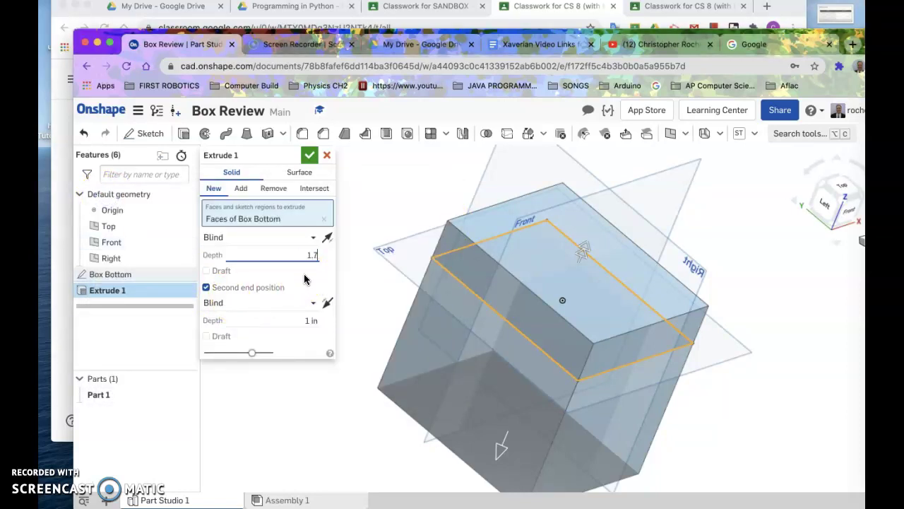
key("Return")
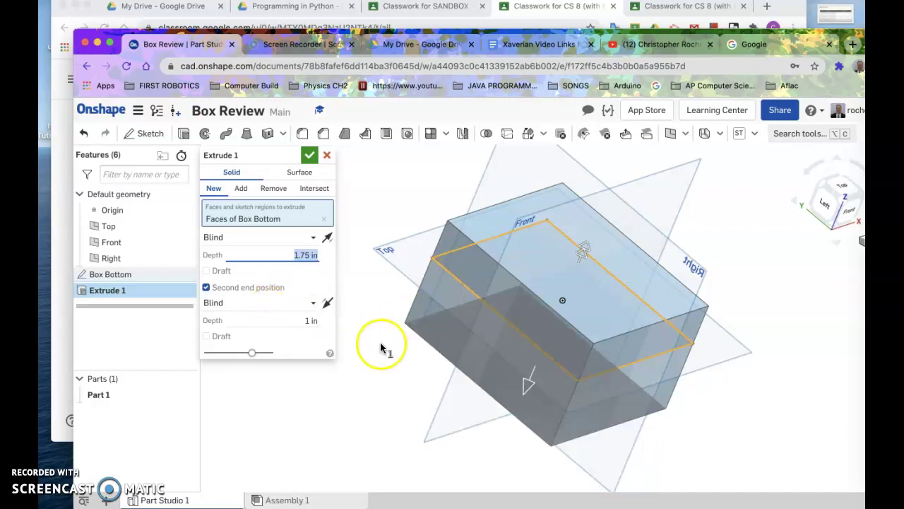
Set the depth of the second end position to 1.75 in and accept the extrusion
left_click(306, 322)
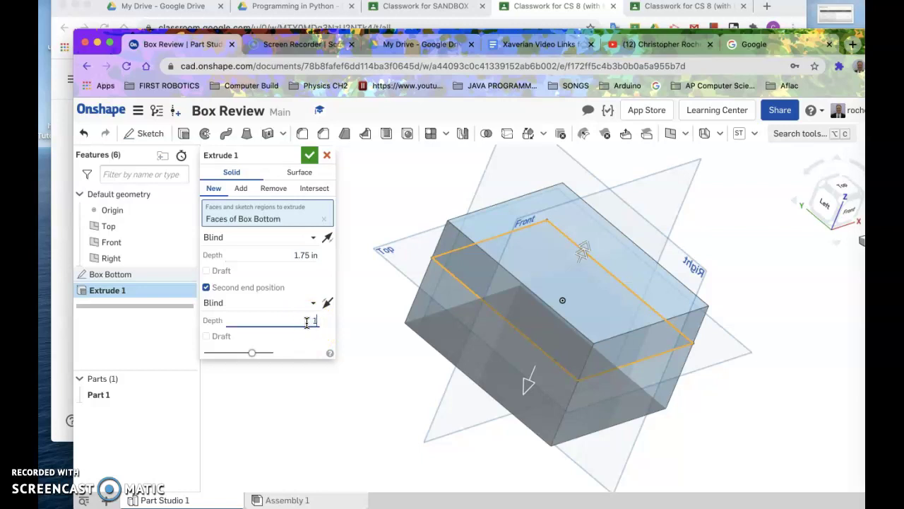
type("1.75")
key("Return")
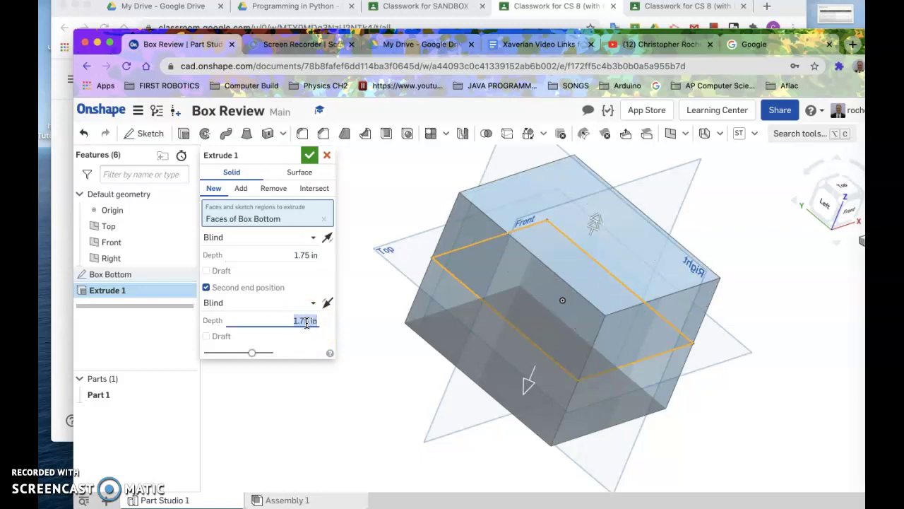
right_click_drag(343, 405, 369, 388)
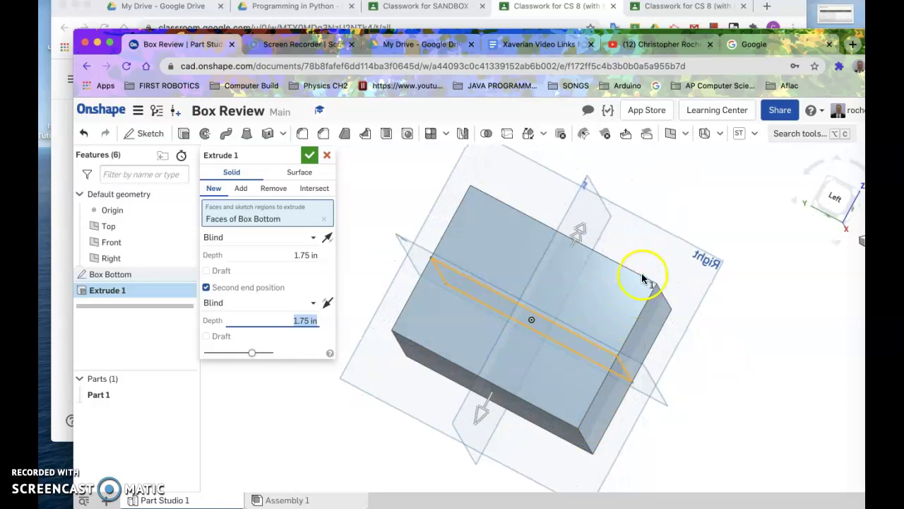
right_click_drag(720, 408, 690, 415)
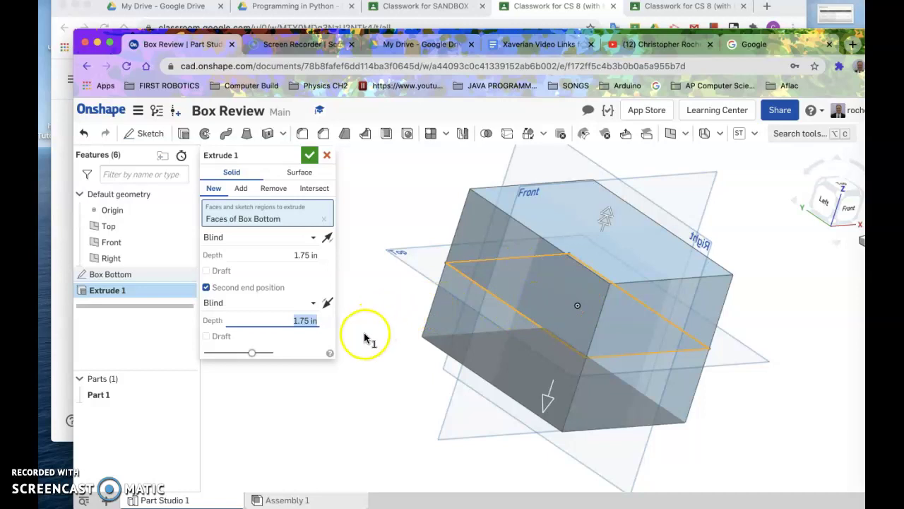
left_click(310, 157)
right_click_drag(359, 262, 393, 215)
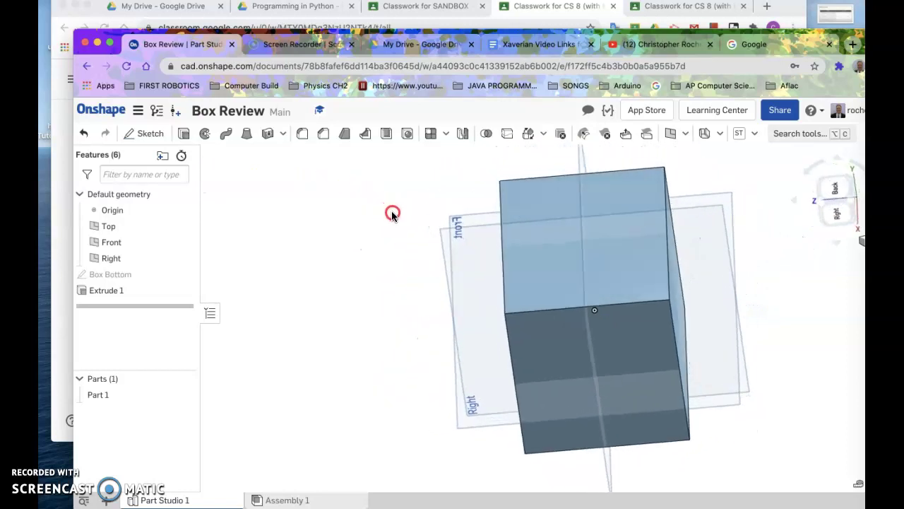
Edit Extrude 1 to add a draft to the first end, reverse the draft direction, and set its angle to 7 deg
double_click(108, 291)
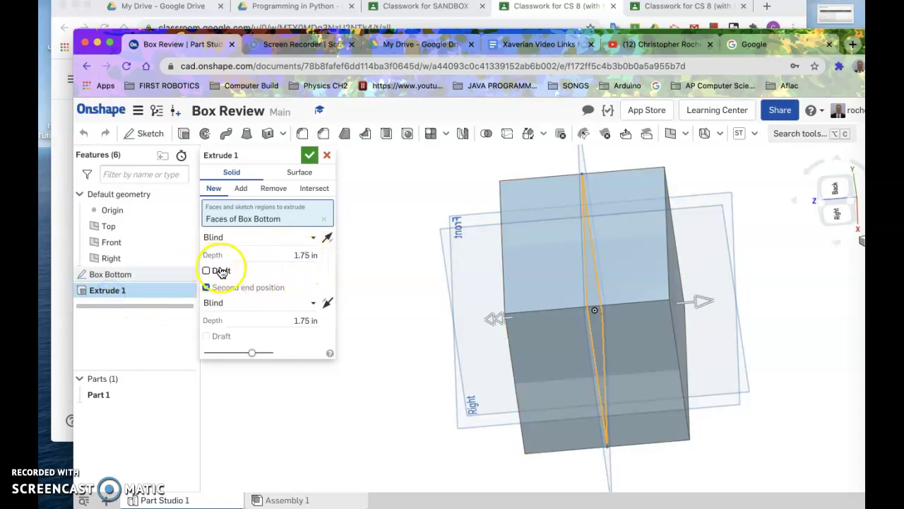
mouse_move(392, 277)
right_mouse_down()
mouse_move(422, 245)
mouse_move(400, 242)
right_mouse_up()
left_click(382, 280)
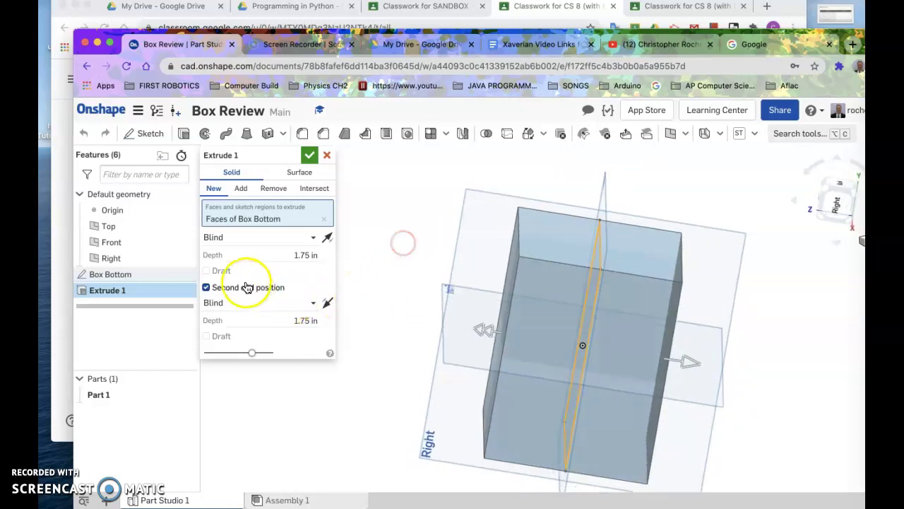
left_click(207, 271)
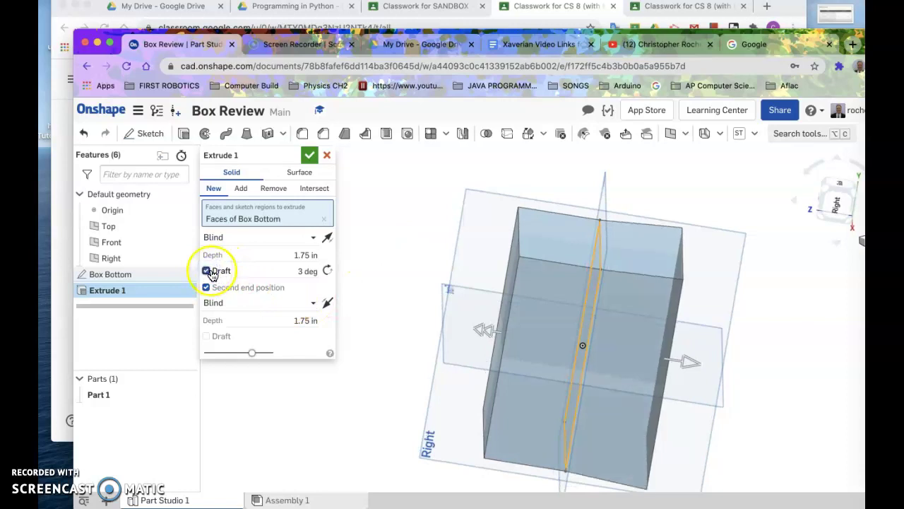
mouse_move(477, 393)
right_mouse_down()
mouse_move(396, 430)
mouse_move(385, 411)
mouse_move(412, 367)
right_mouse_up()
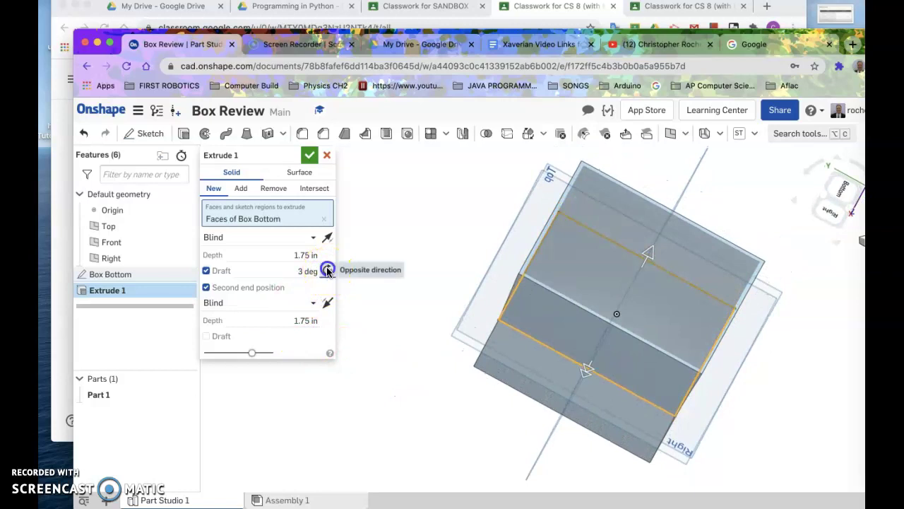
left_click(327, 271)
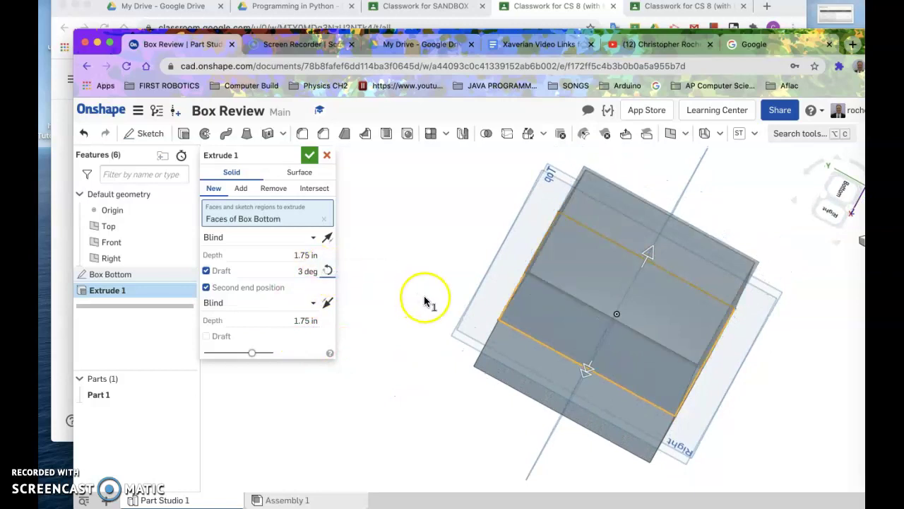
left_click(305, 272)
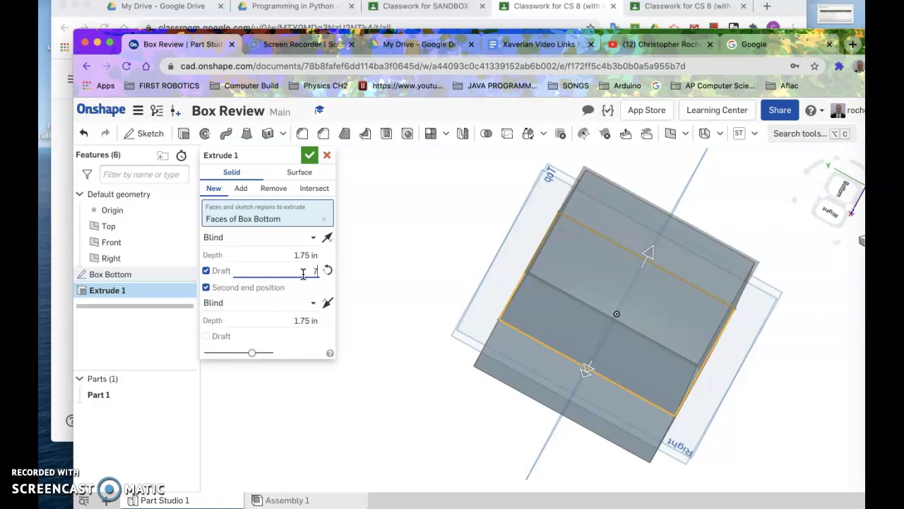
key("Return")
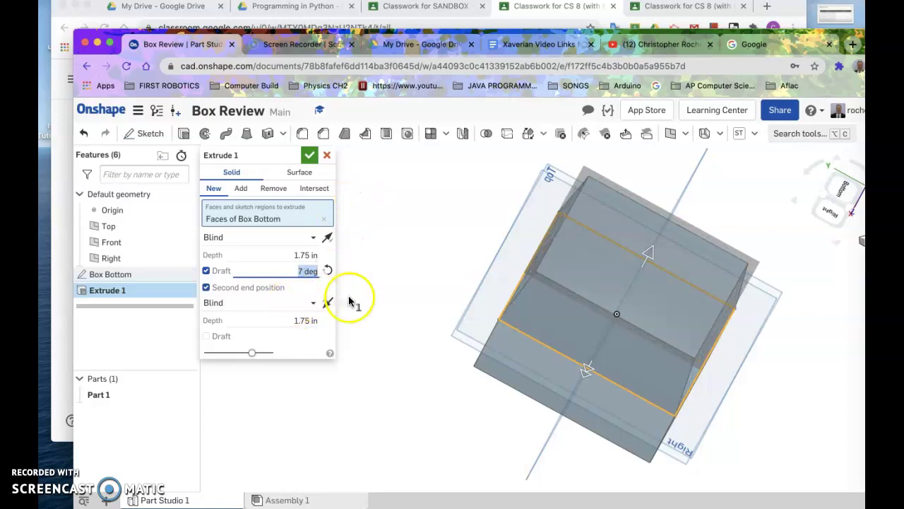
mouse_move(414, 315)
right_mouse_down()
mouse_move(444, 289)
mouse_move(436, 283)
right_mouse_up()
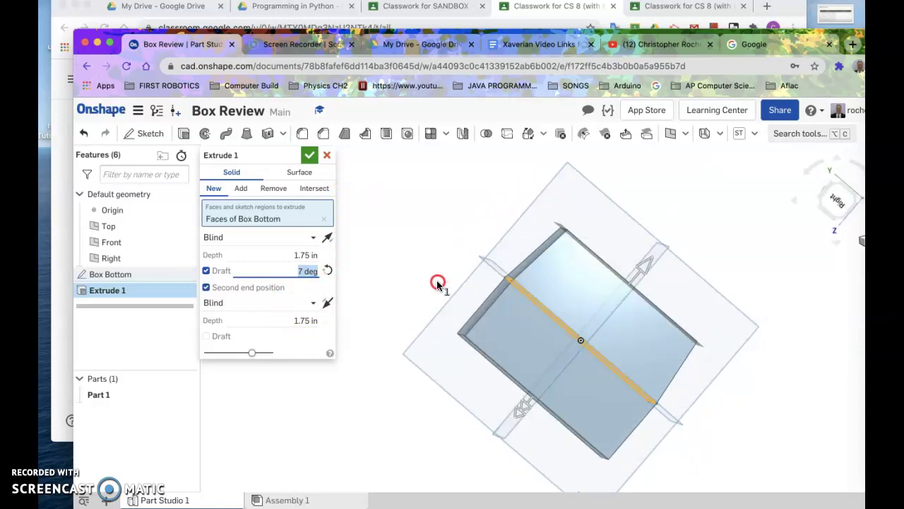
Add a draft of 10 deg to the second end position of the extrusion
left_click(206, 337)
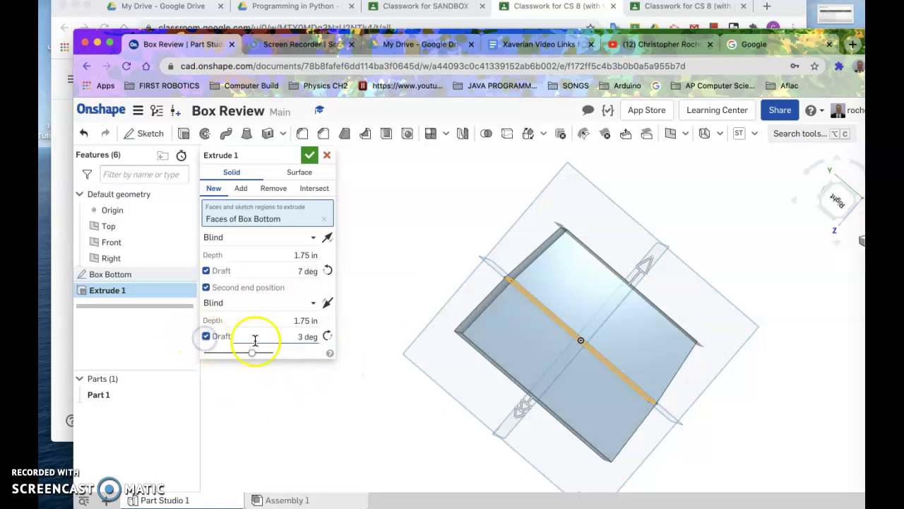
left_click(286, 336)
left_click(296, 337)
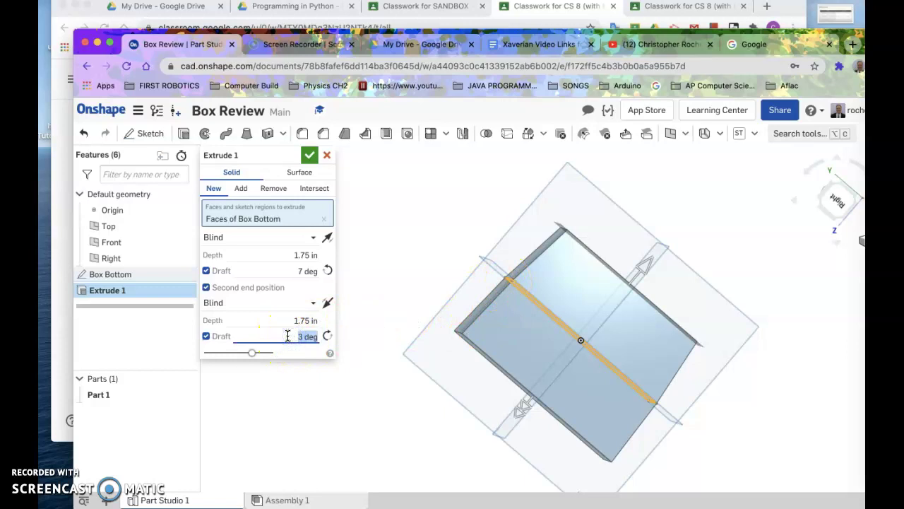
type("10")
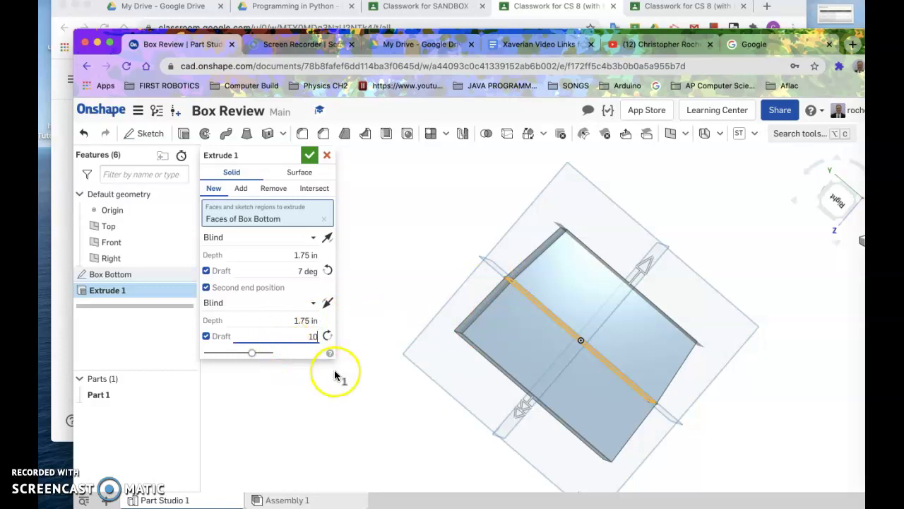
left_click(353, 356)
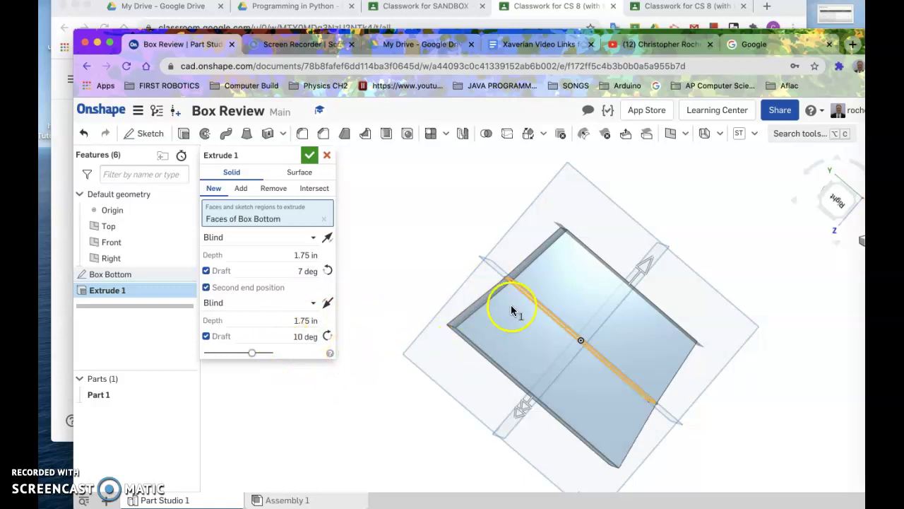
right_click_drag(391, 461, 481, 293)
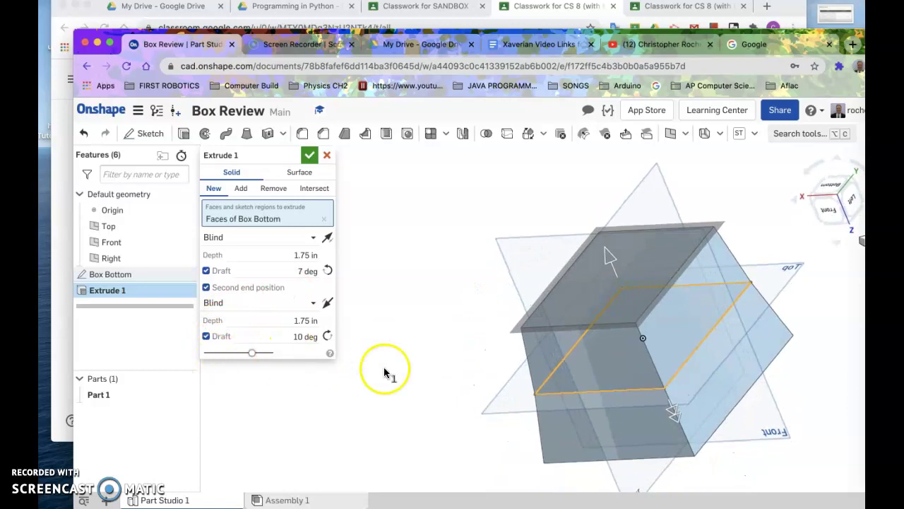
scroll(400, 372, "up", 3)
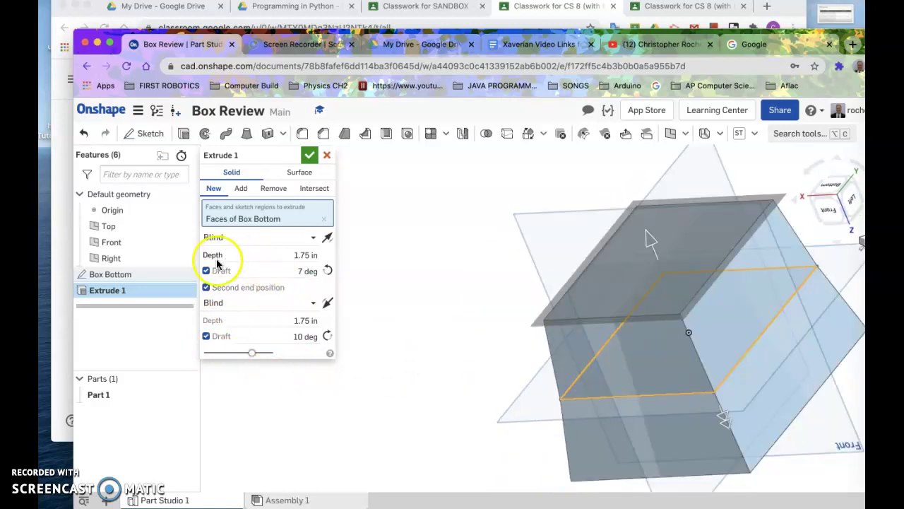
Remove the drafts from both ends of the extrusion and accept it
left_click(206, 272)
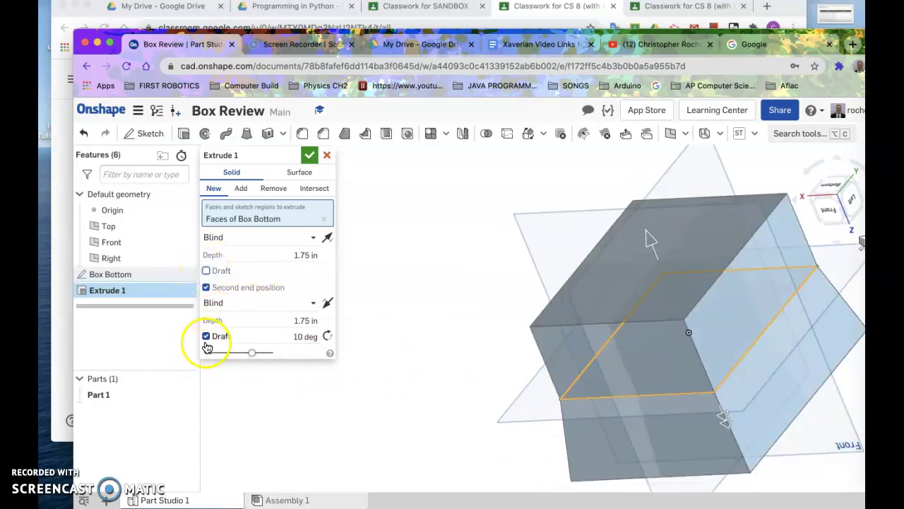
left_click(205, 337)
scroll(347, 339, "down", 3)
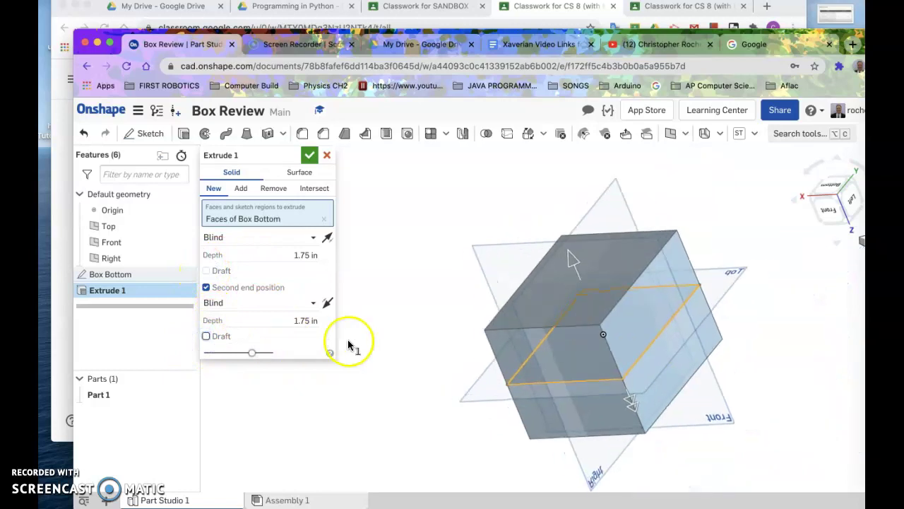
right_click_drag(359, 339, 374, 295)
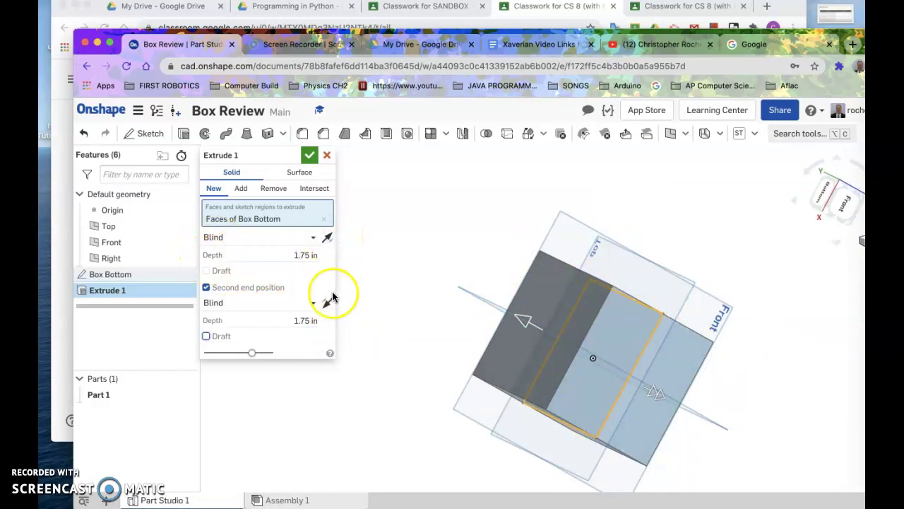
right_click_drag(424, 257, 438, 192)
right_click_drag(496, 365, 450, 221)
left_click(311, 156)
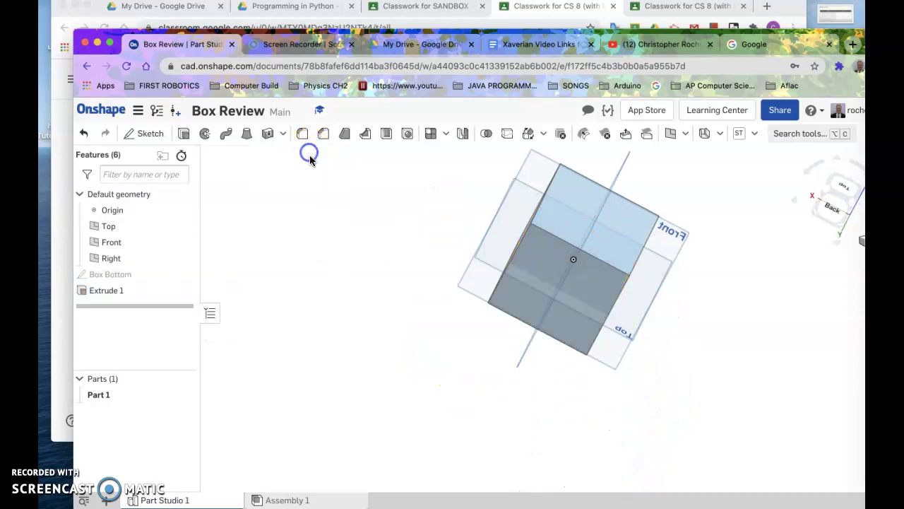
scroll(428, 351, "up", 3)
right_click_drag(368, 378, 332, 429)
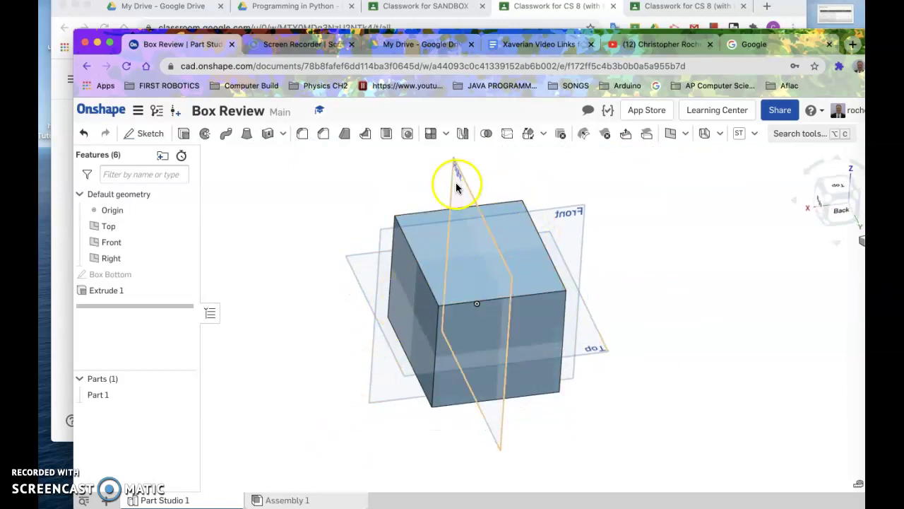
scroll(504, 313, "down", 2)
scroll(505, 313, "up", 3)
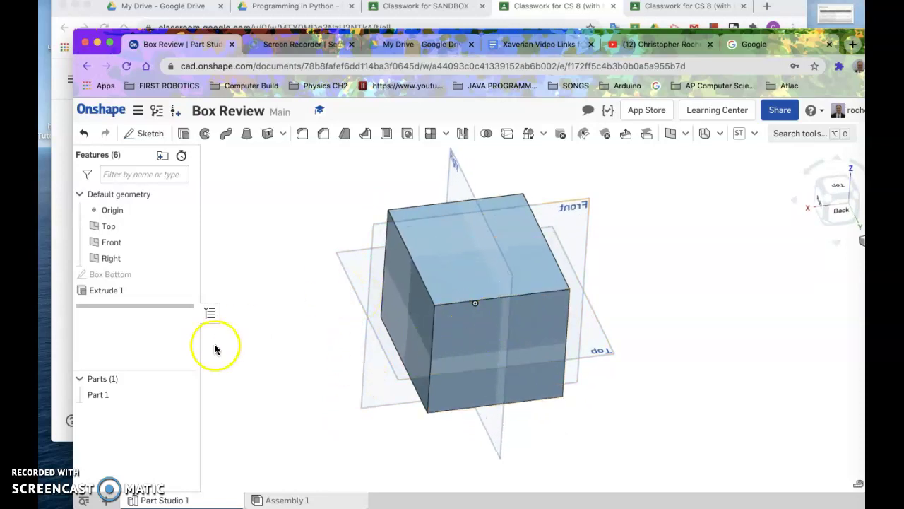